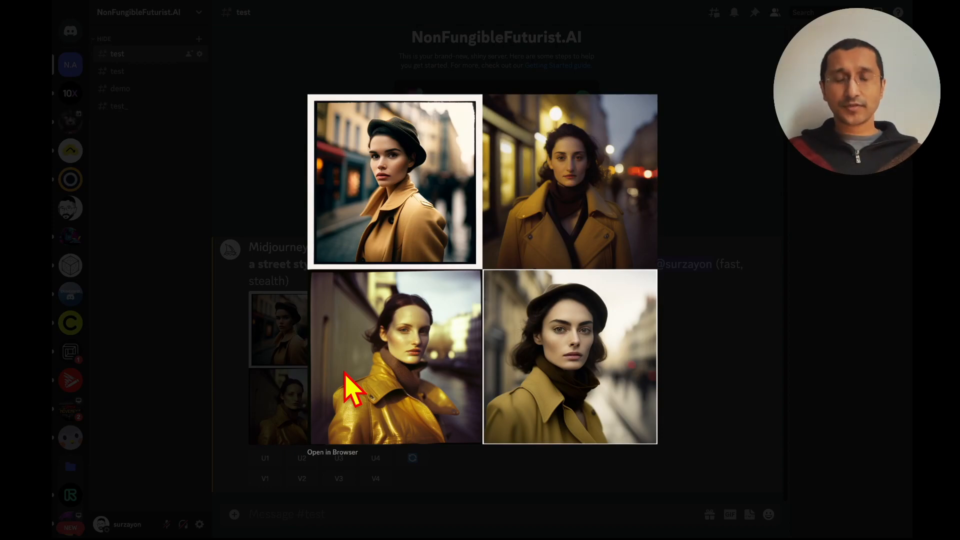
Step: Enlarge the Paris street portrait grid for inspection and upscale its third image
click(270, 355)
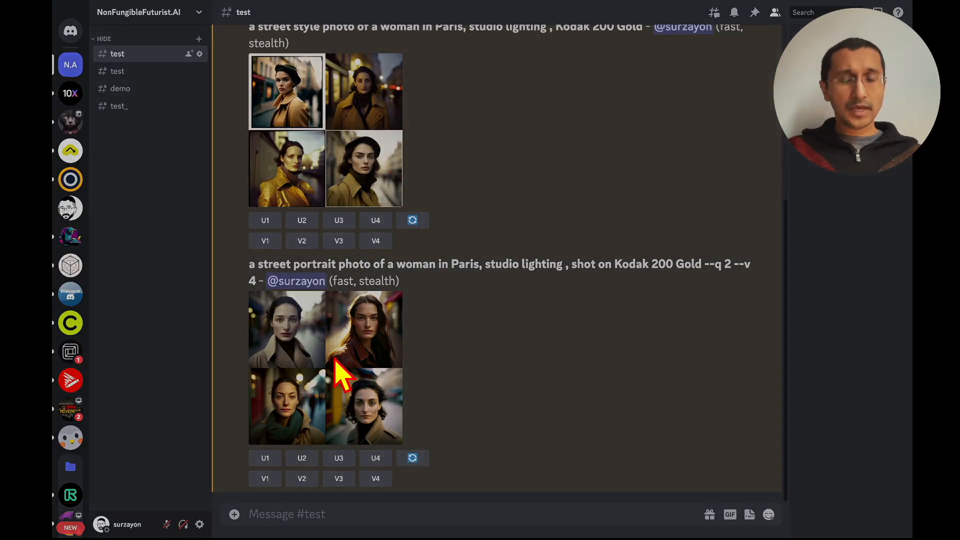
click(333, 364)
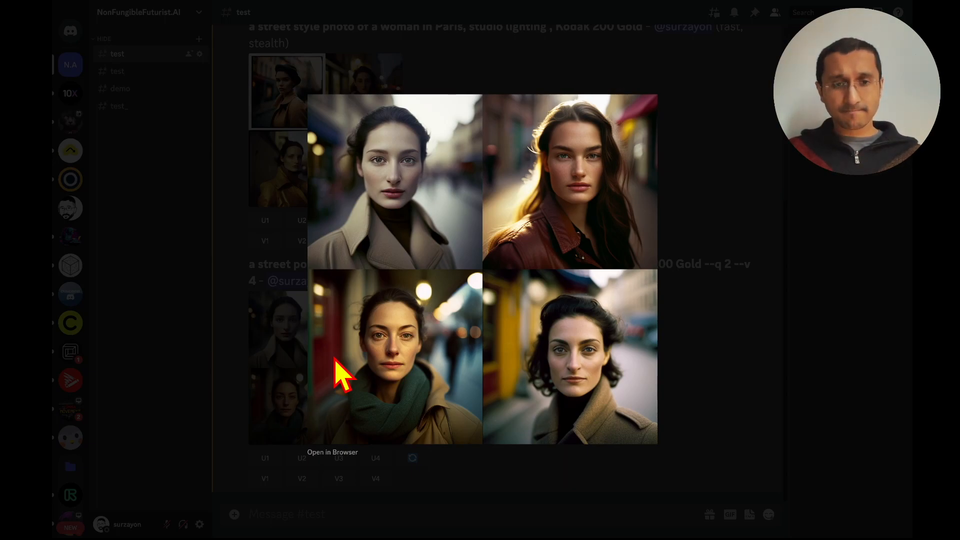
click(290, 393)
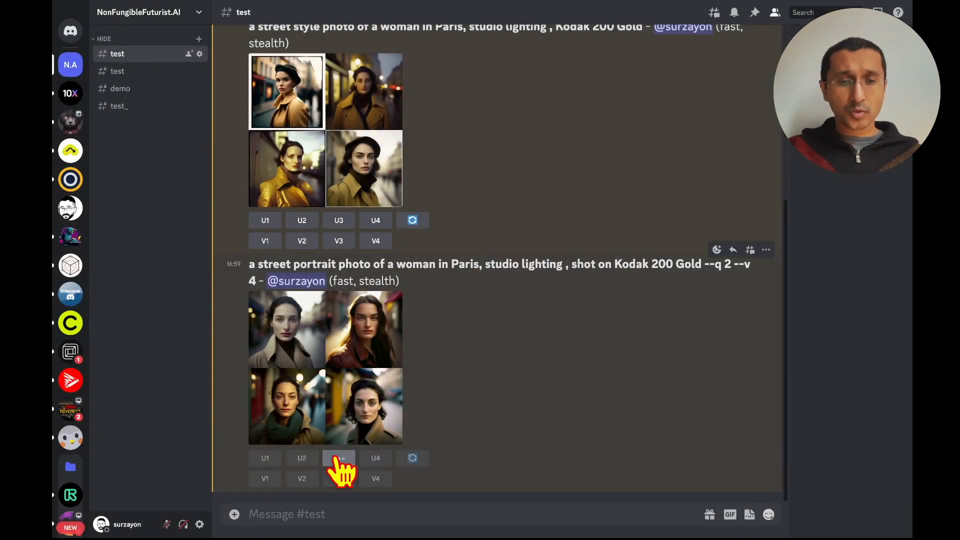
click(339, 458)
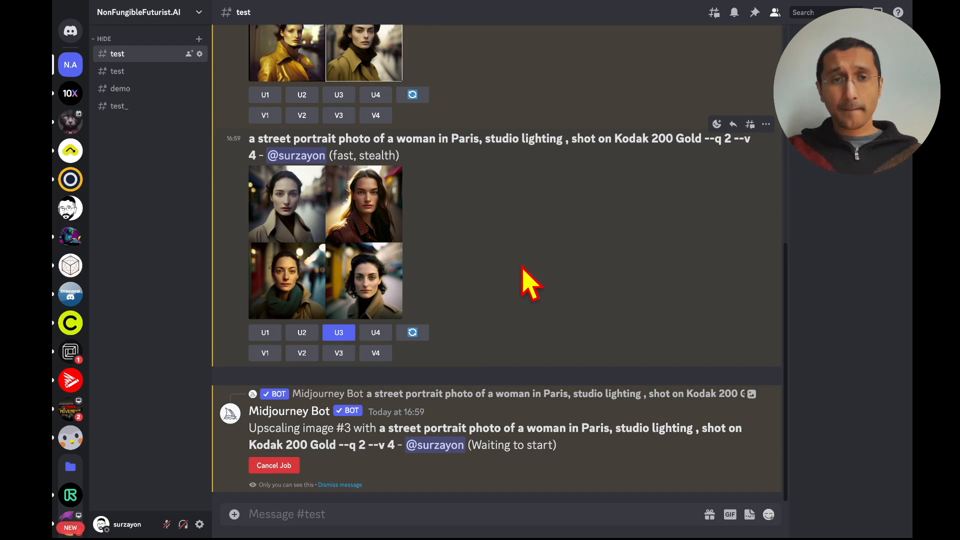
Step: Remove the film stock "Kodak 200 Gold" from the /imagine prompt for the Berlin street style photo with cinematic lighting
drag(248, 139, 294, 142)
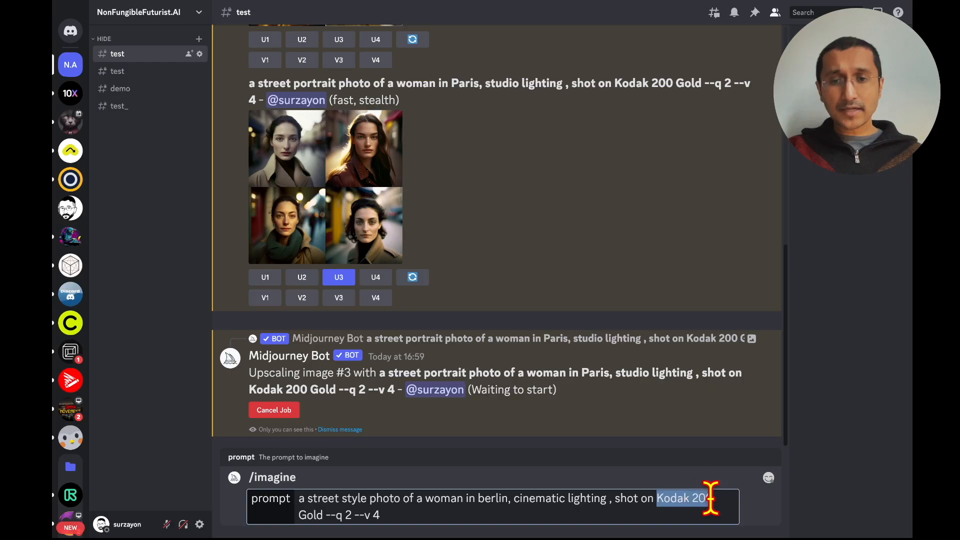
drag(707, 497, 415, 532)
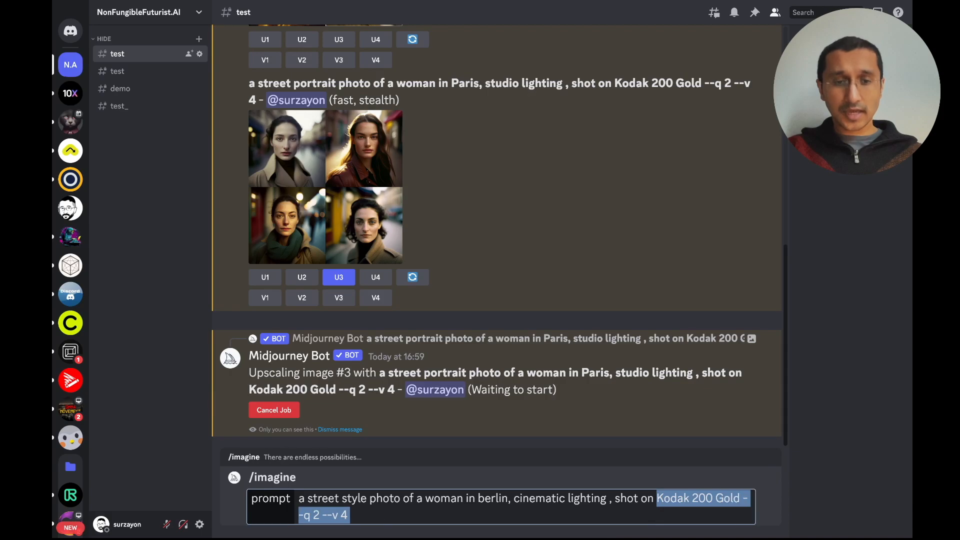
drag(655, 500, 691, 505)
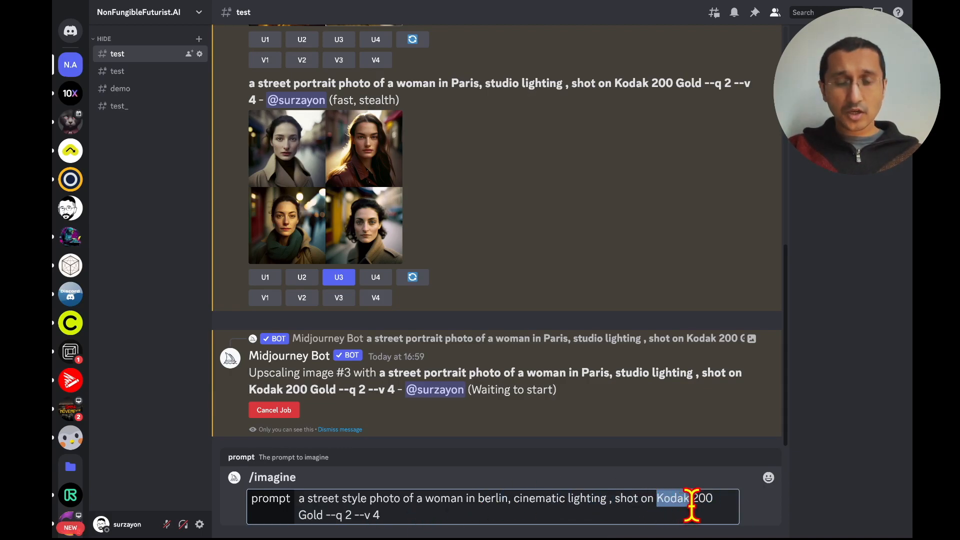
key(BackSpace)
key(Right)
key(Right)
key(Right)
key(Right)
key(Right)
key(Right)
key(Right)
key(Right)
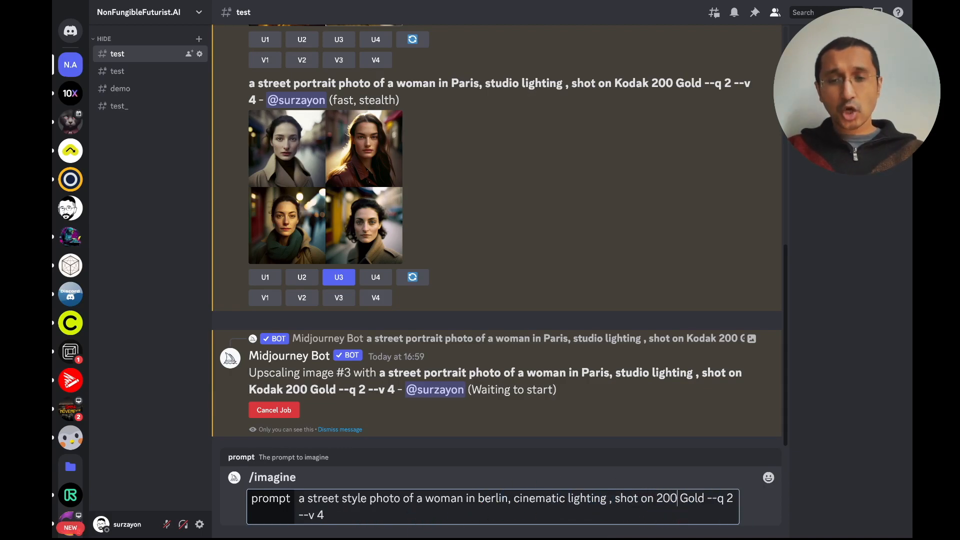
key(BackSpace)
key(BackSpace)
key(BackSpace)
key(BackSpace)
key(BackSpace)
key(BackSpace)
key(BackSpace)
key(BackSpace)
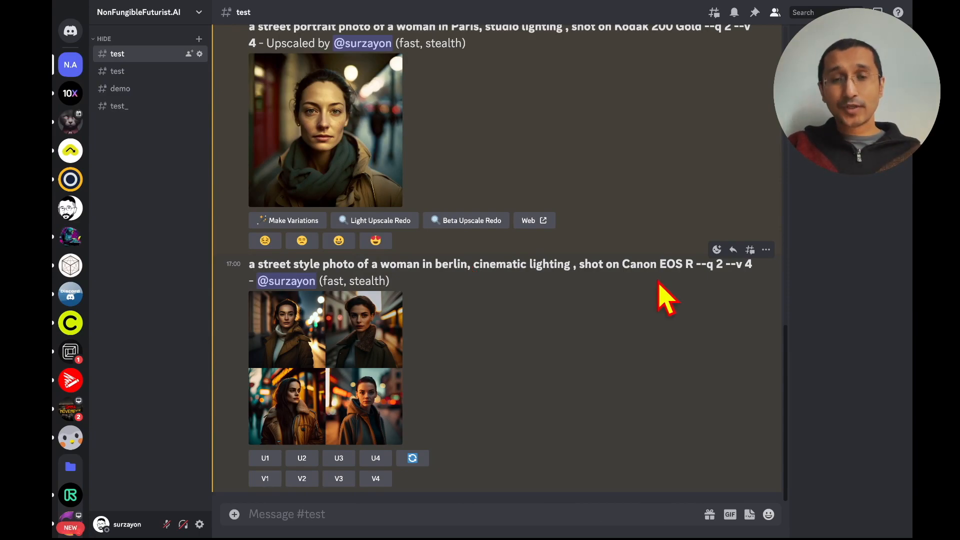
Step: Look back over the earlier image results and start a new slash command in the test channel
scroll(659, 282, up, 7)
scroll(659, 282, down, 7)
text(/)
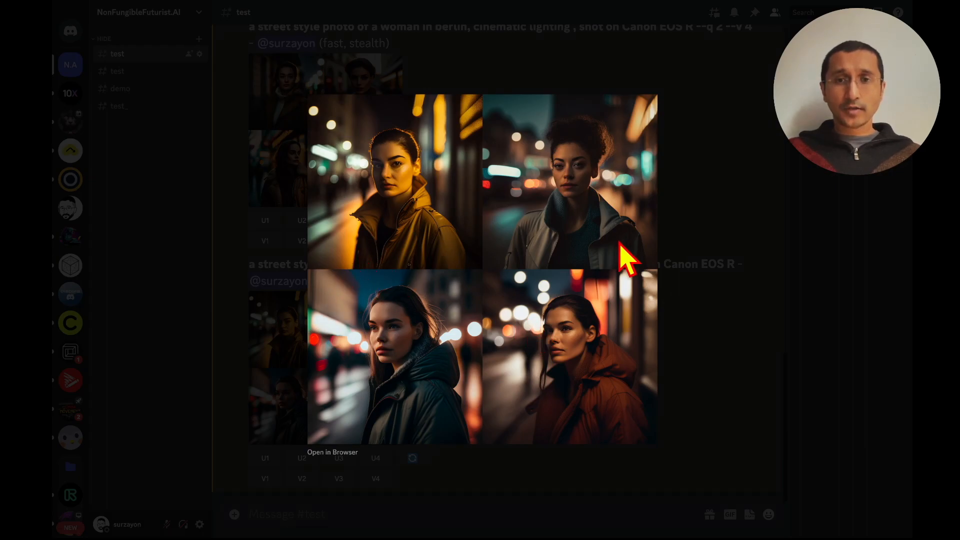
Step: Close the enlarged preview and upscale the second image of the first Berlin cinematic-lighting-at-night grid shot on Canon EOS R
click(697, 314)
click(302, 458)
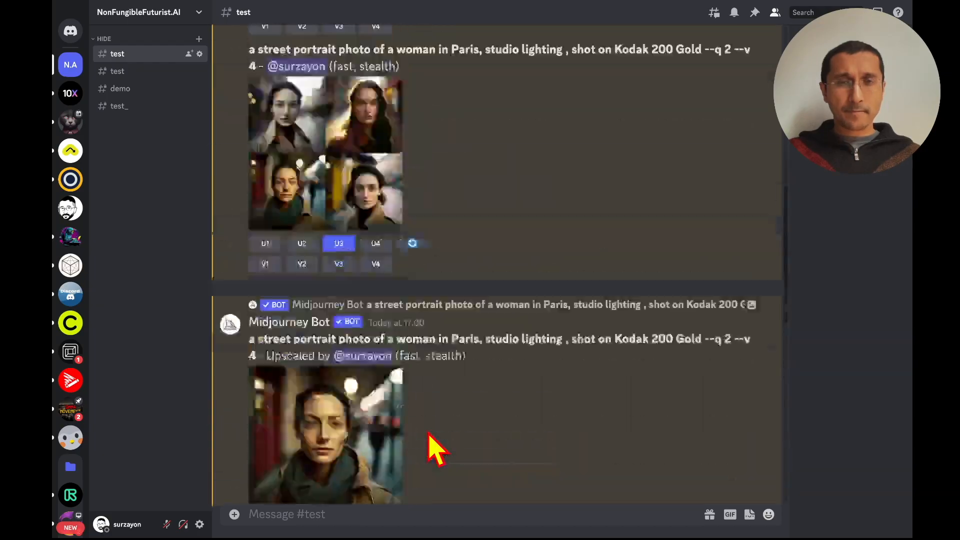
scroll(435, 446, up, 5)
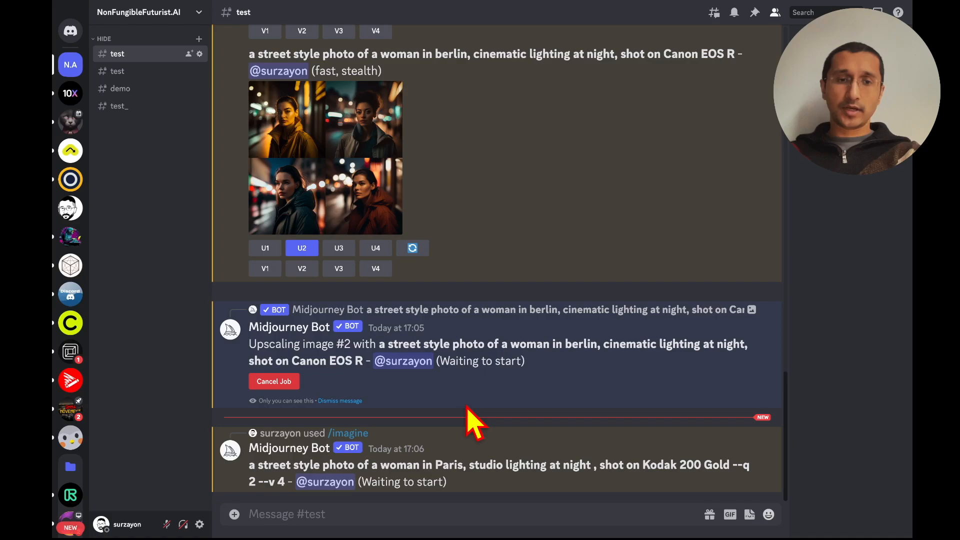
Step: Enlarge the newer Berlin night grid shot on Canon EOS R and upscale its second image
click(385, 395)
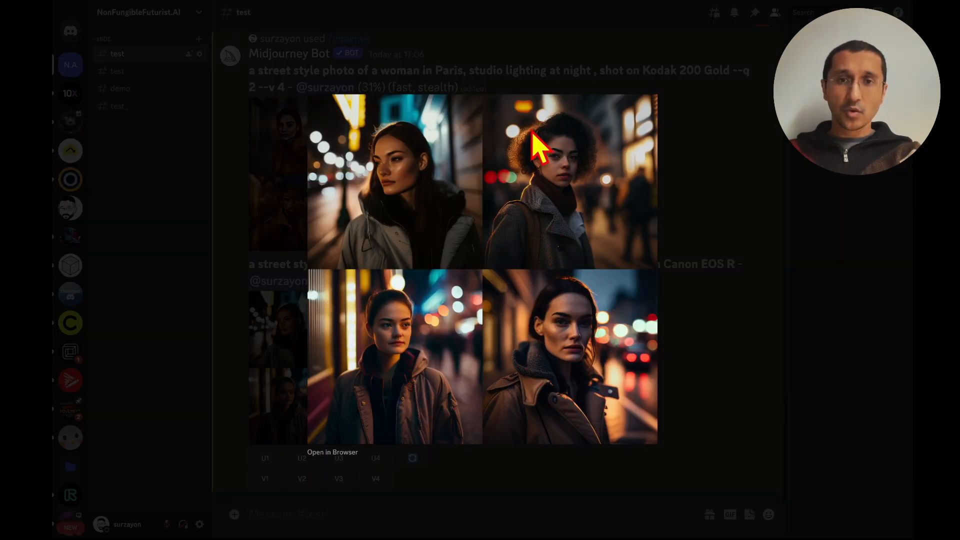
click(724, 237)
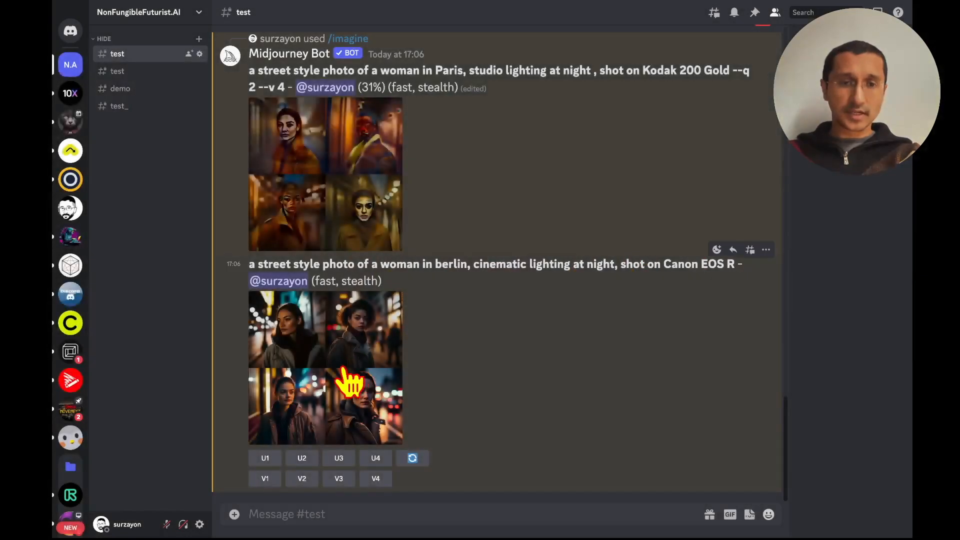
click(302, 458)
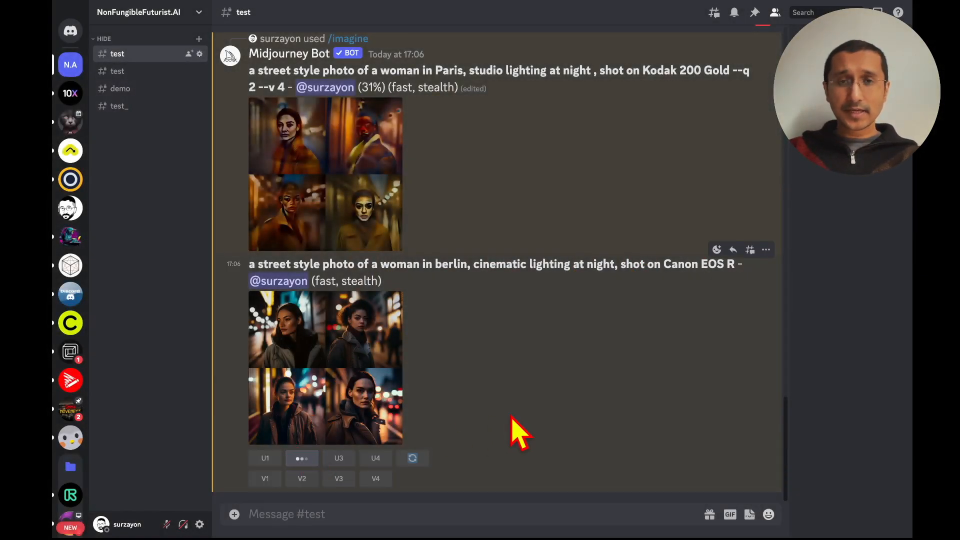
Step: Compare the enlarged grids of the Paris night photo, the original Paris studio lighting photo and the first Berlin night photo
click(326, 267)
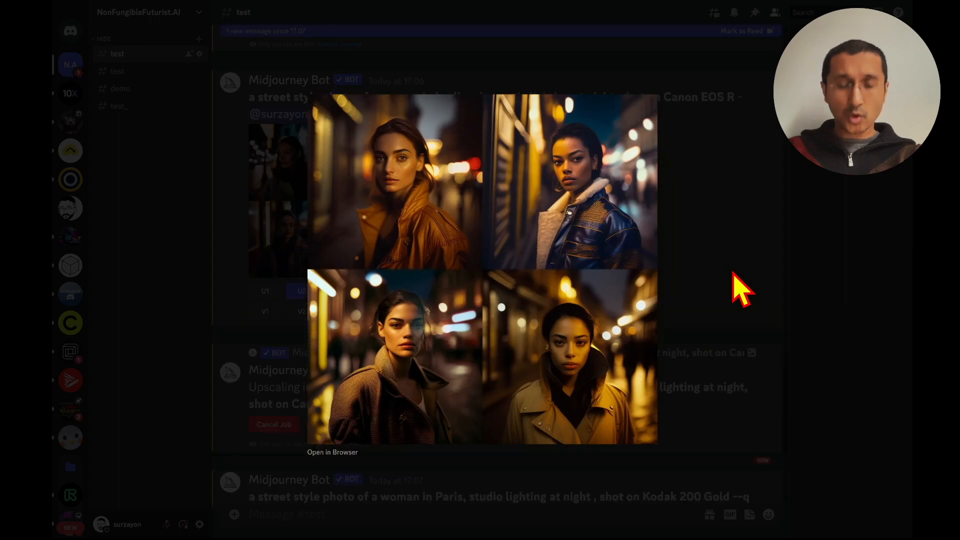
click(741, 289)
scroll(472, 300, up, 15)
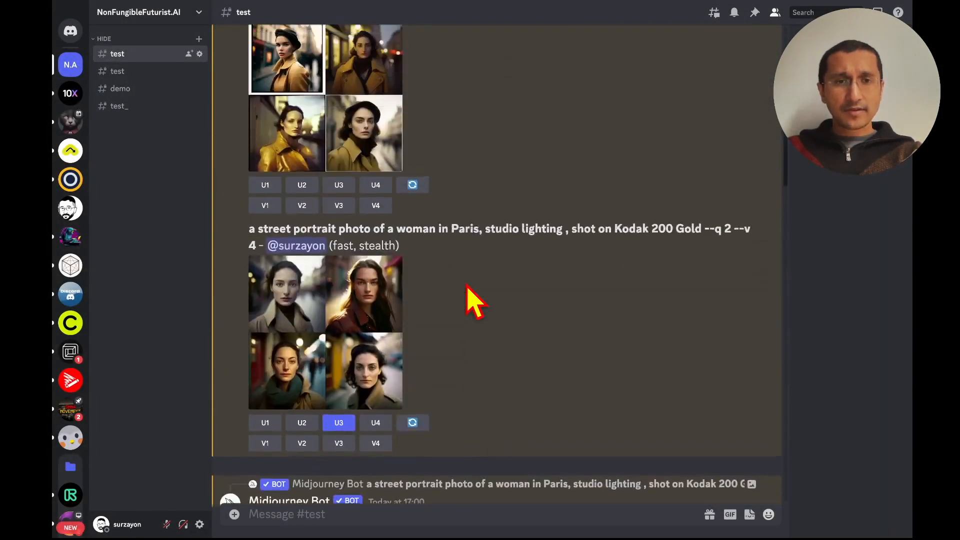
scroll(471, 300, down, 5)
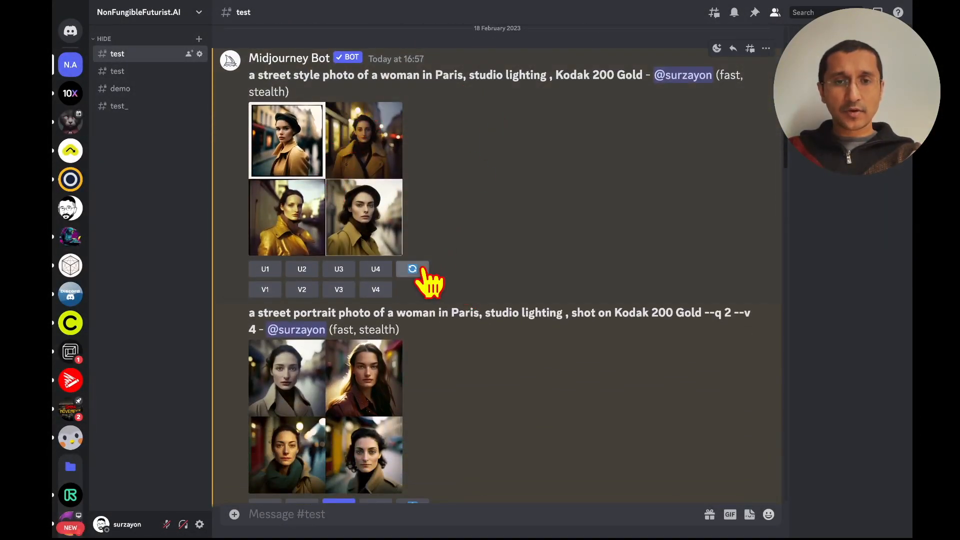
click(291, 215)
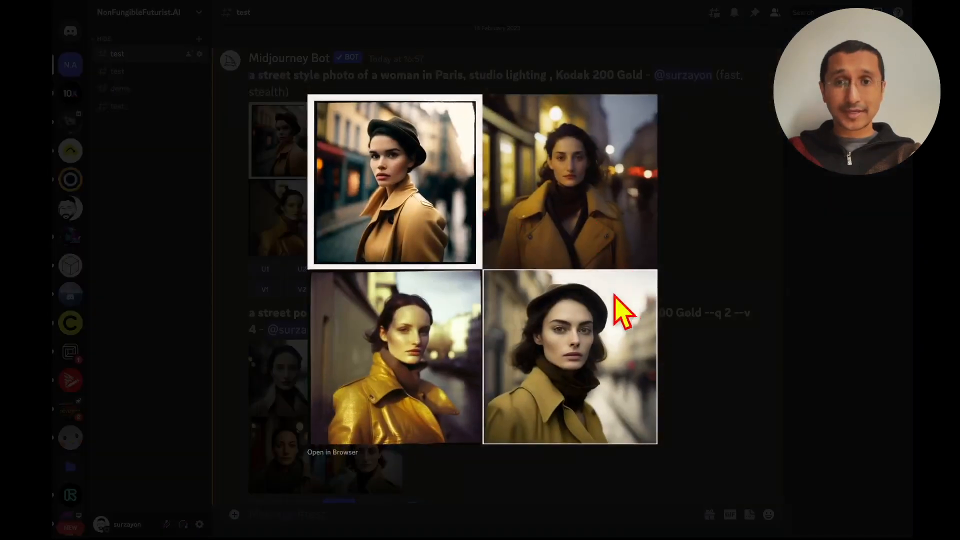
click(707, 371)
scroll(600, 250, down, 1)
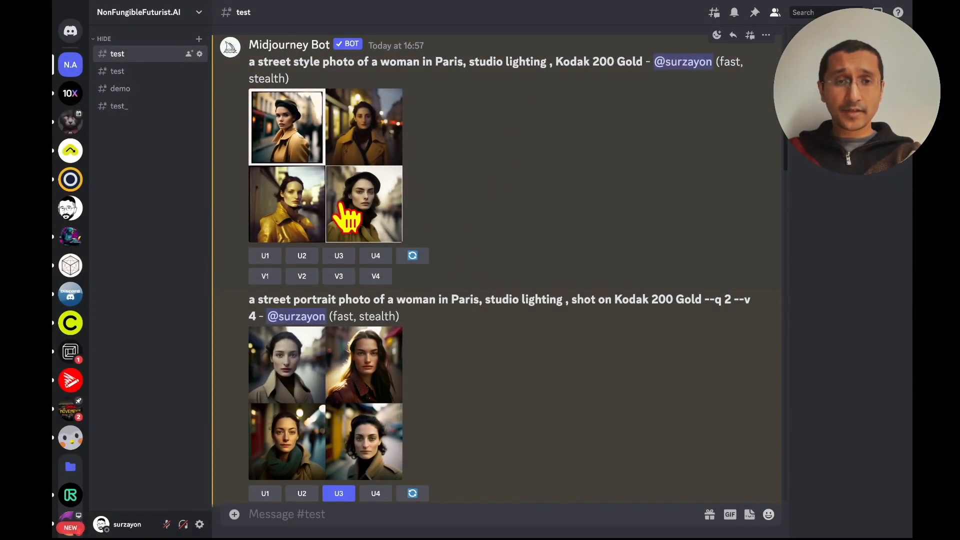
scroll(336, 215, down, 15)
click(317, 361)
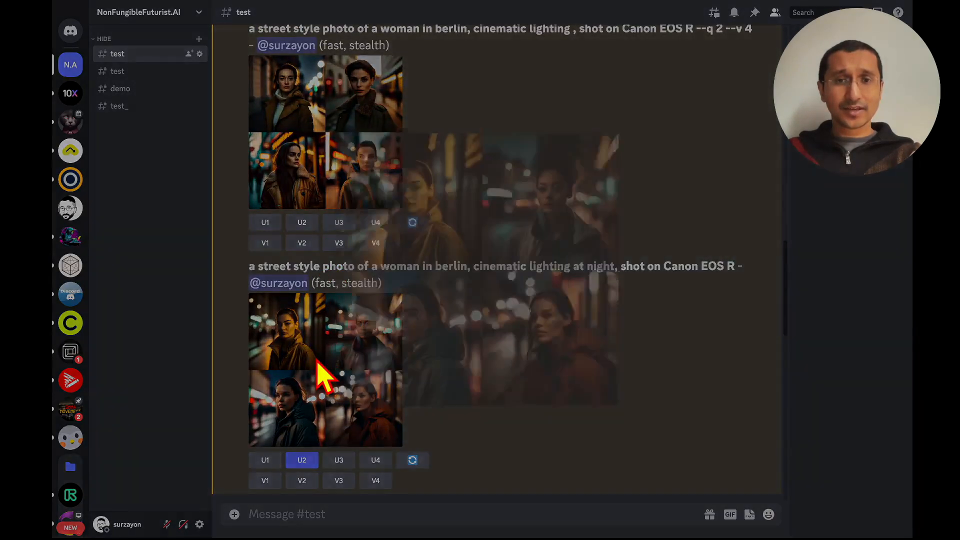